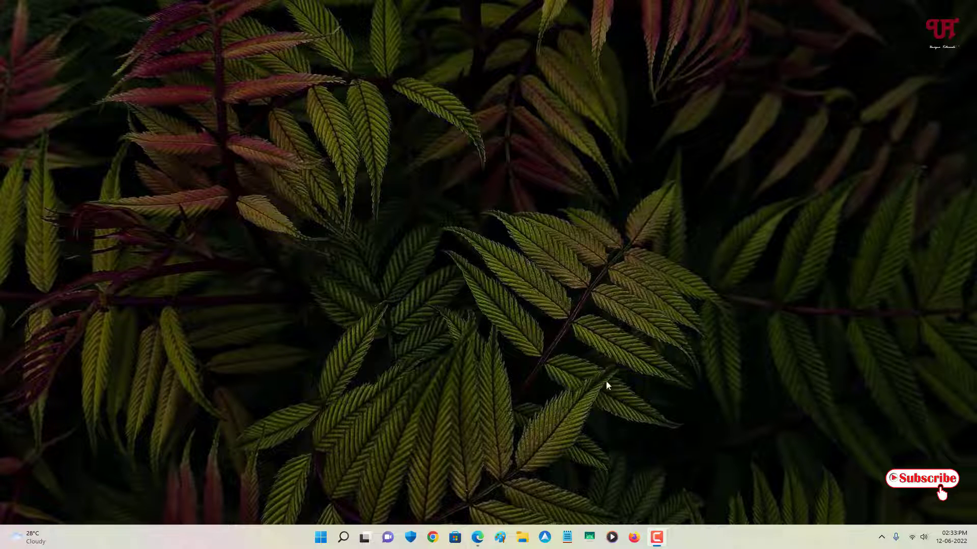
Launch Firefox, add a second blank tab, and switch between the two tabs to compare their shape.
left_click(634, 539)
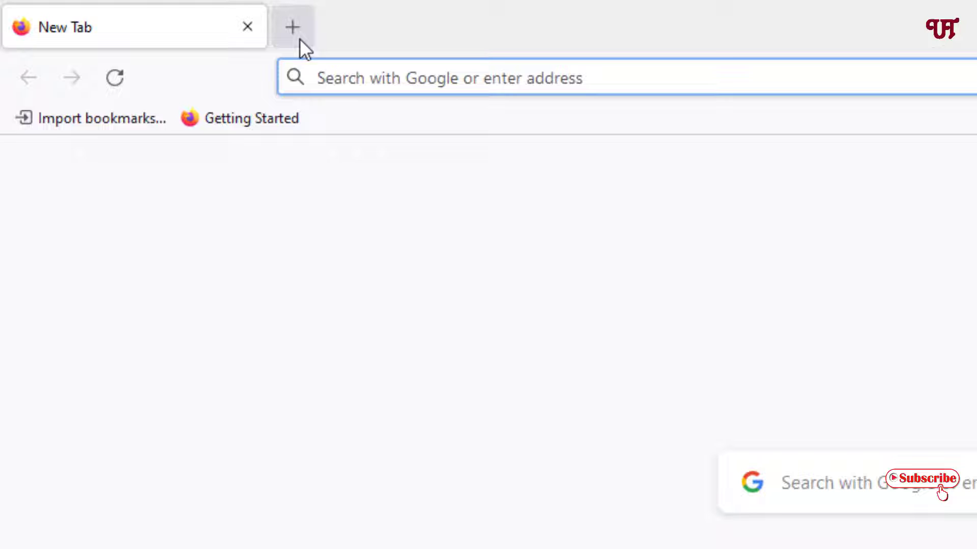
left_click(294, 28)
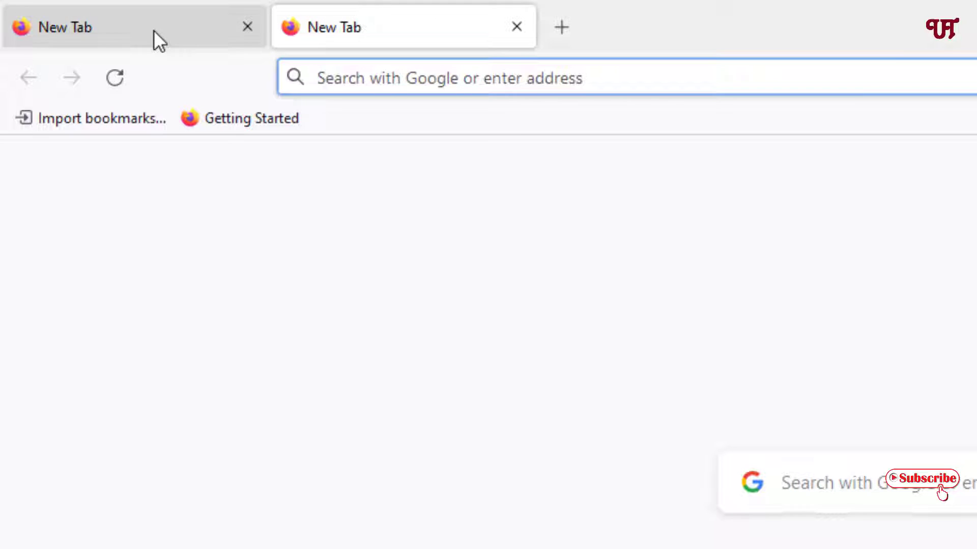
left_click(181, 29)
left_click(323, 29)
left_click(213, 31)
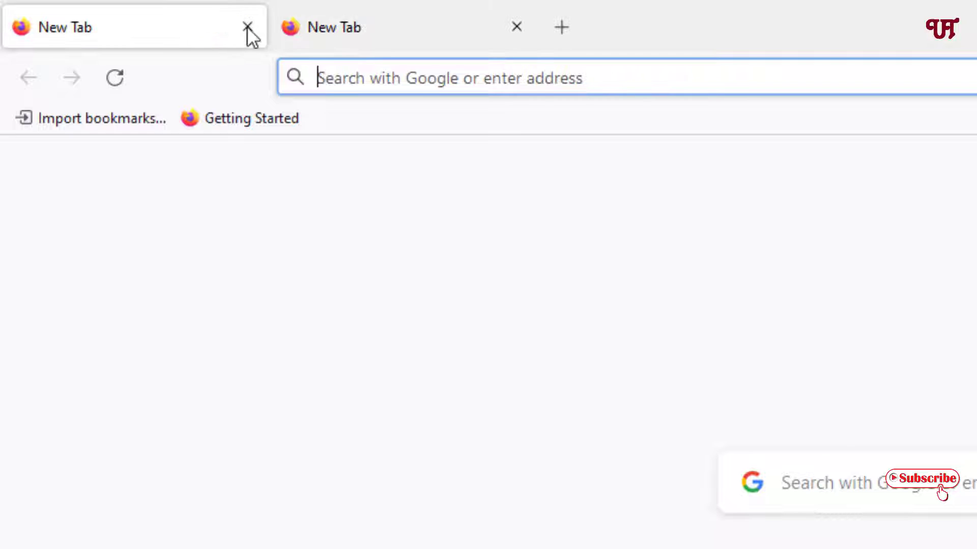
left_click(366, 15)
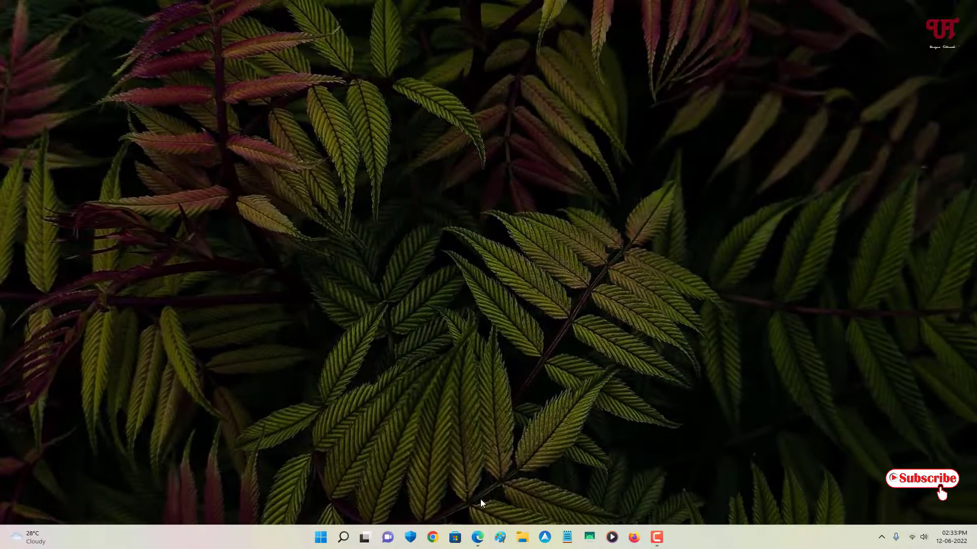
Launch Edge and go to edge://flags.
left_click(477, 538)
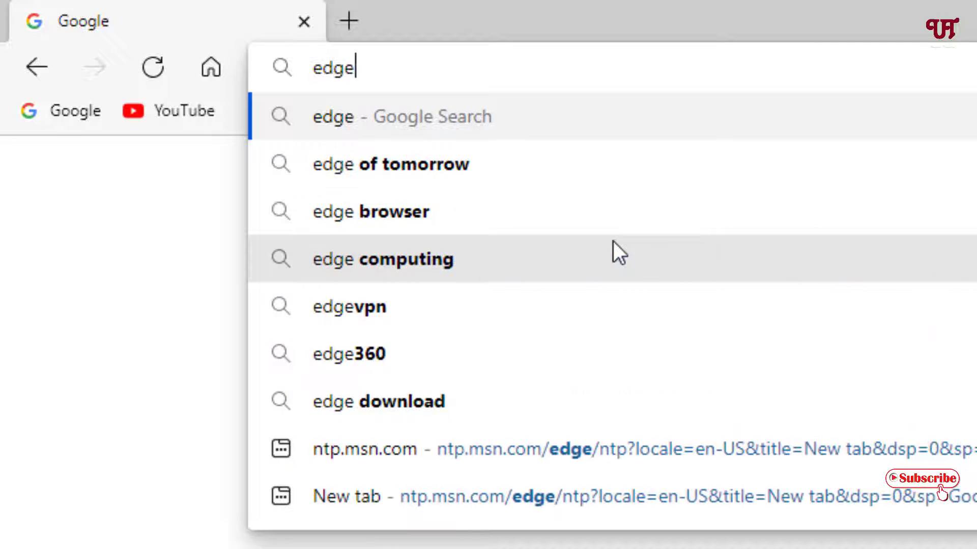
type(":")
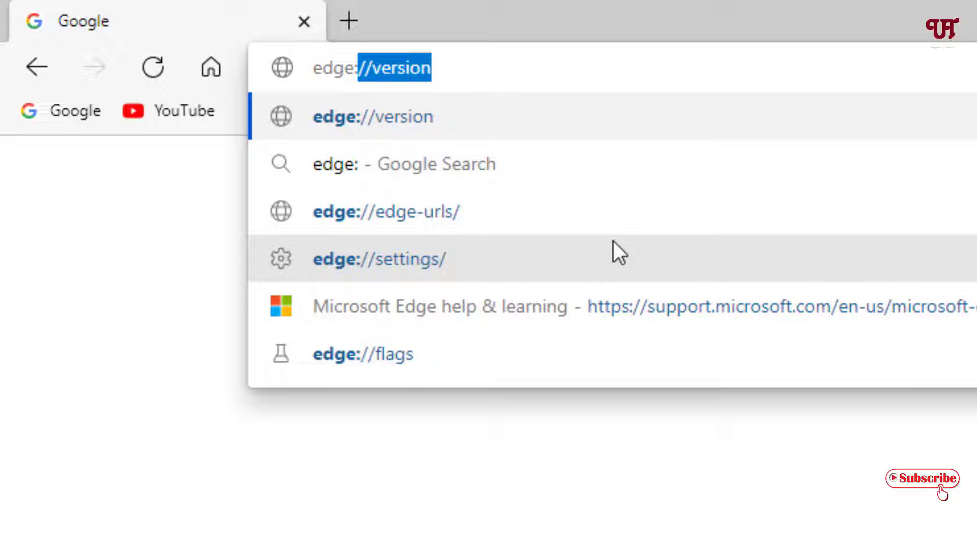
type("//")
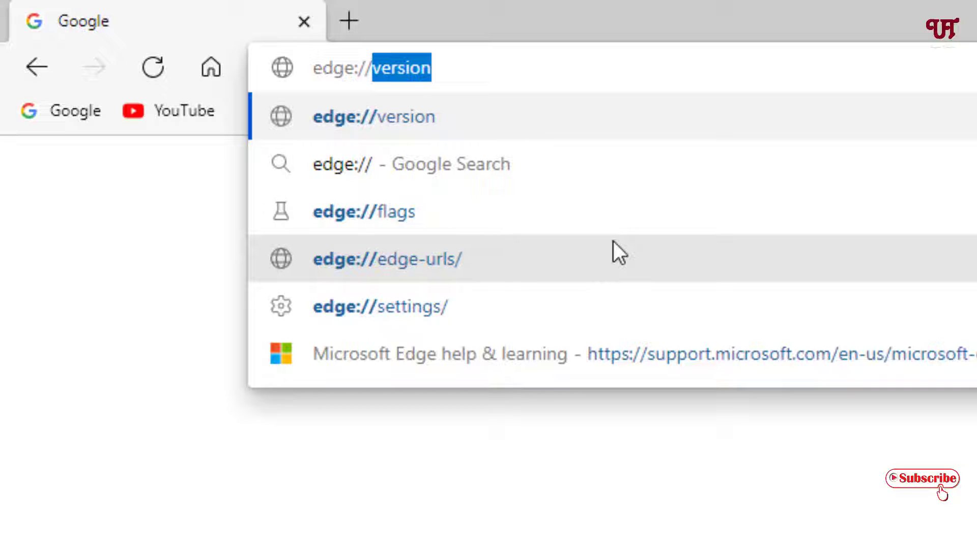
type("flags")
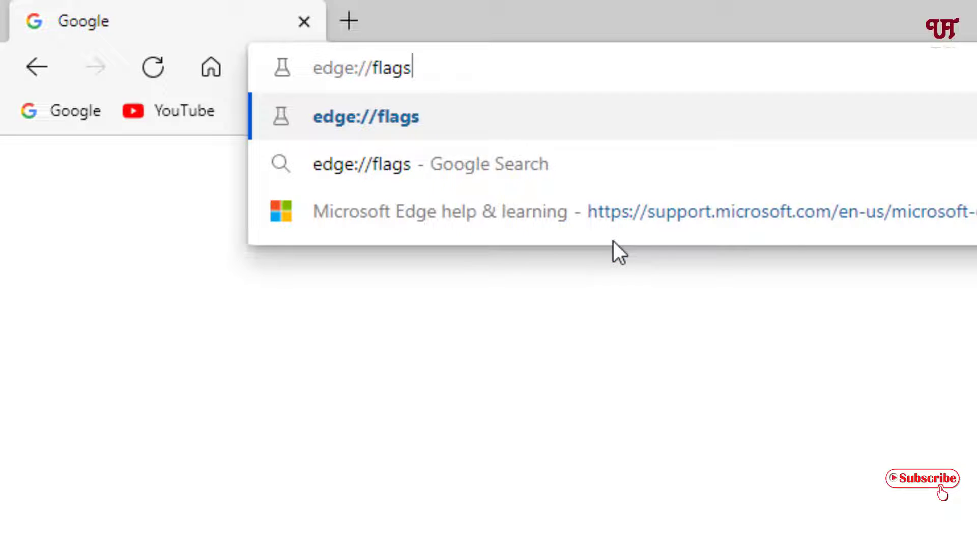
key("Return")
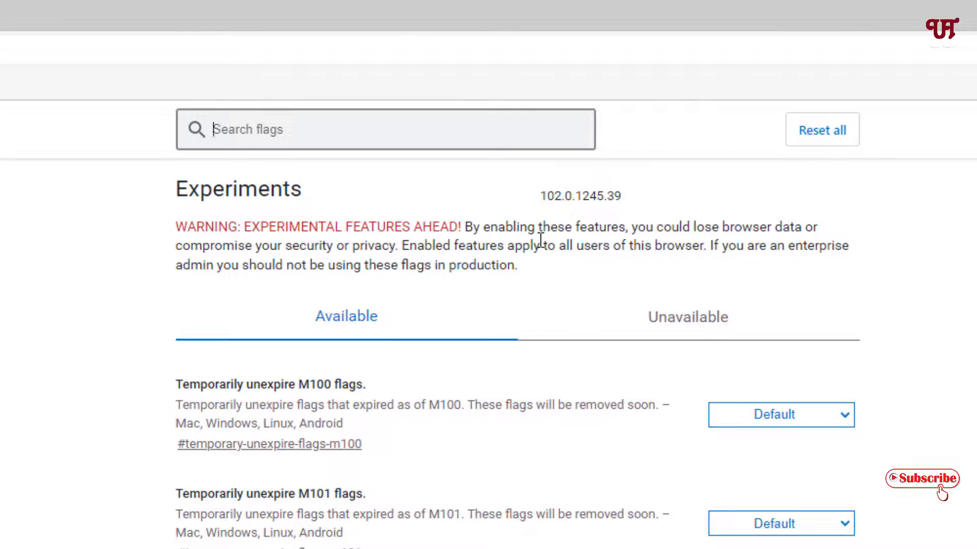
Search the flags for 'show experimental appearance settings'.
type("sh")
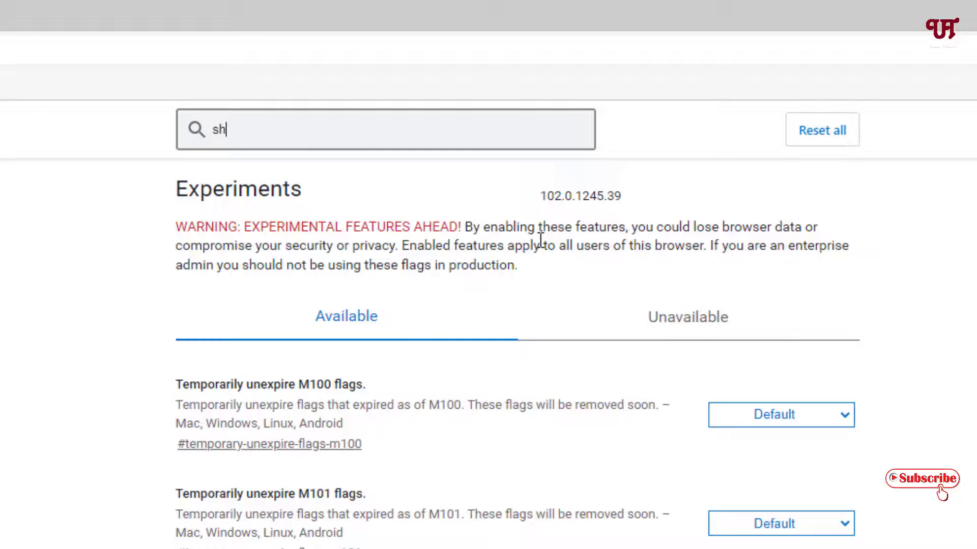
type("ow exp")
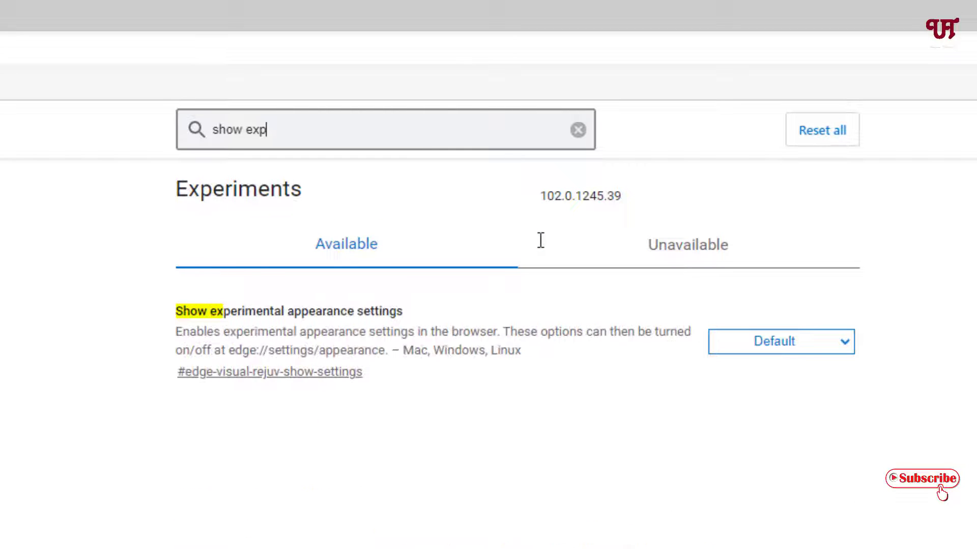
type("eriment")
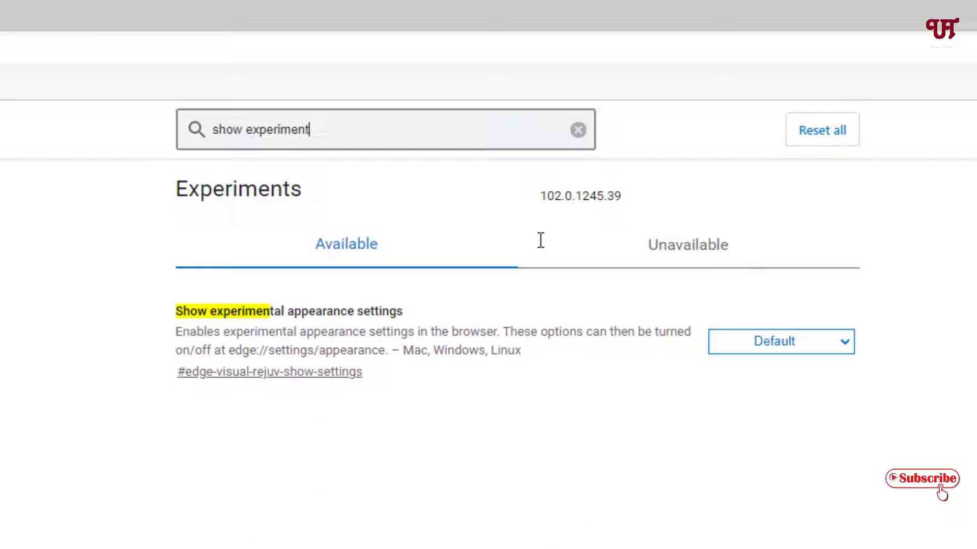
type("al a")
type("ppear")
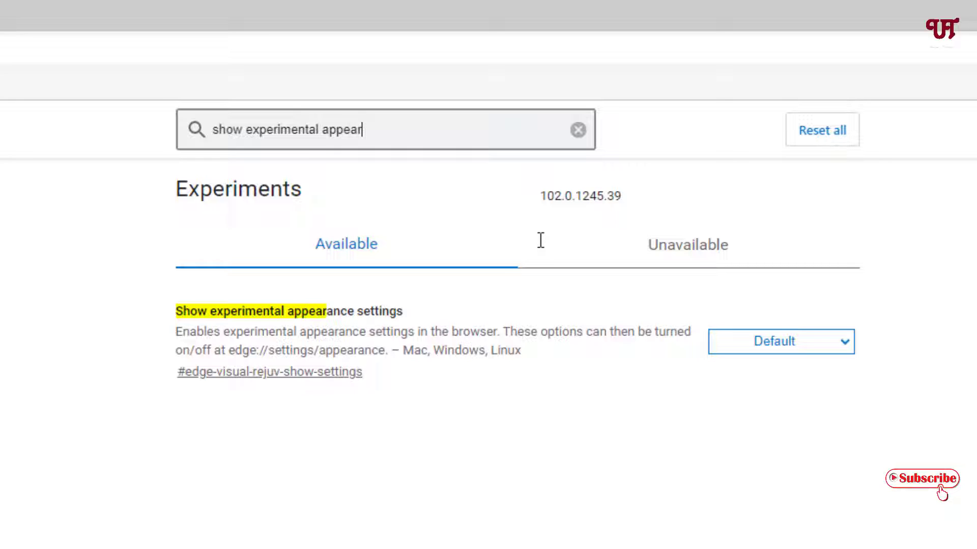
type("ance ")
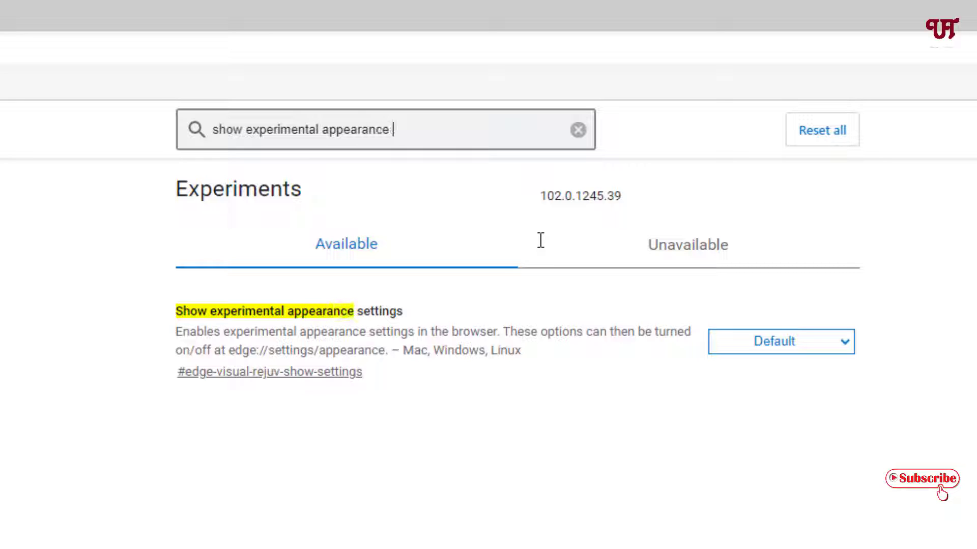
type("setting")
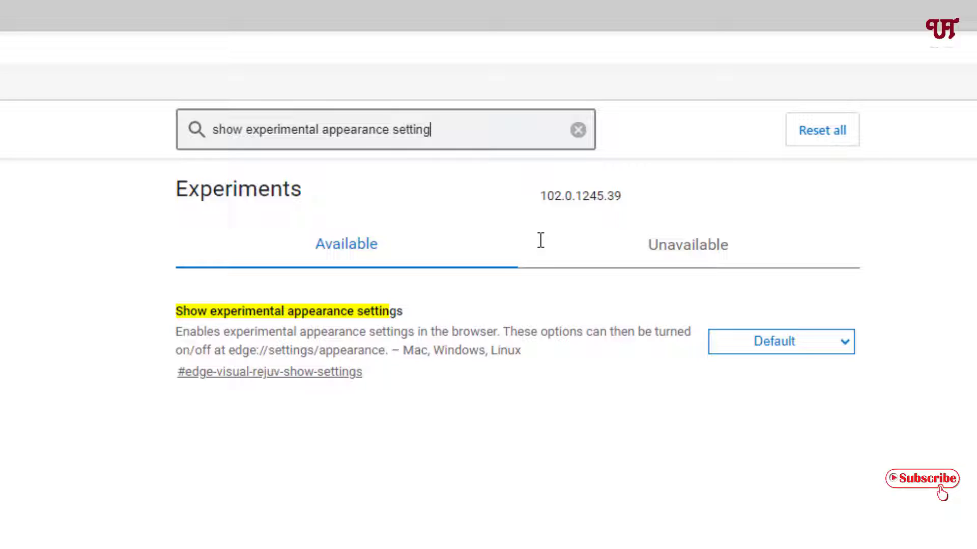
type("s")
Search the flags for 'rejuv' and set Show experimental appearance settings to Enabled.
left_click(576, 134)
left_click(333, 134)
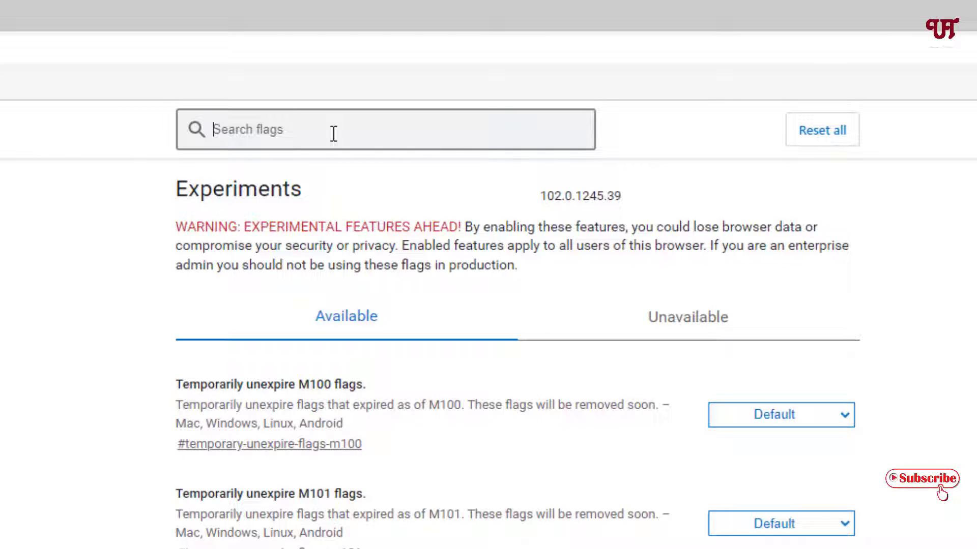
type("reju")
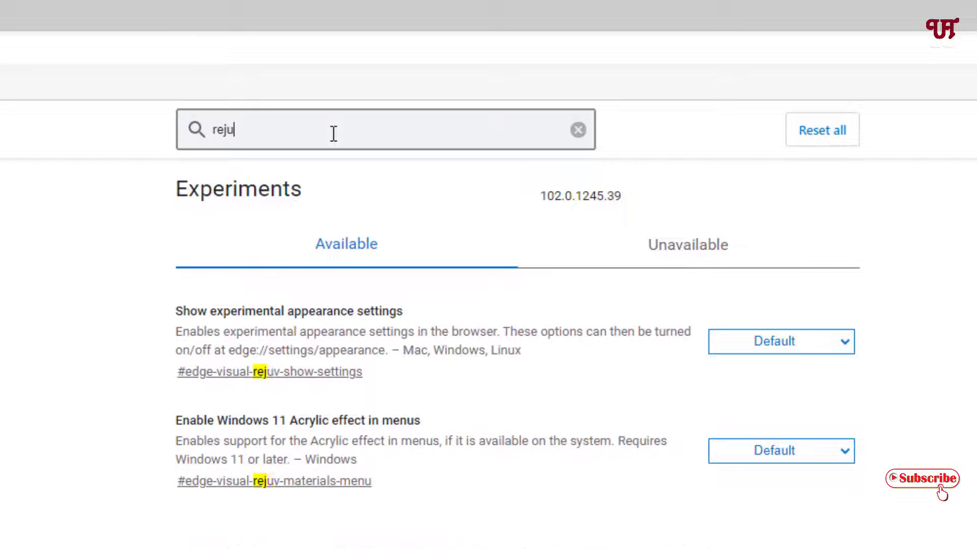
type("v")
left_click(823, 349)
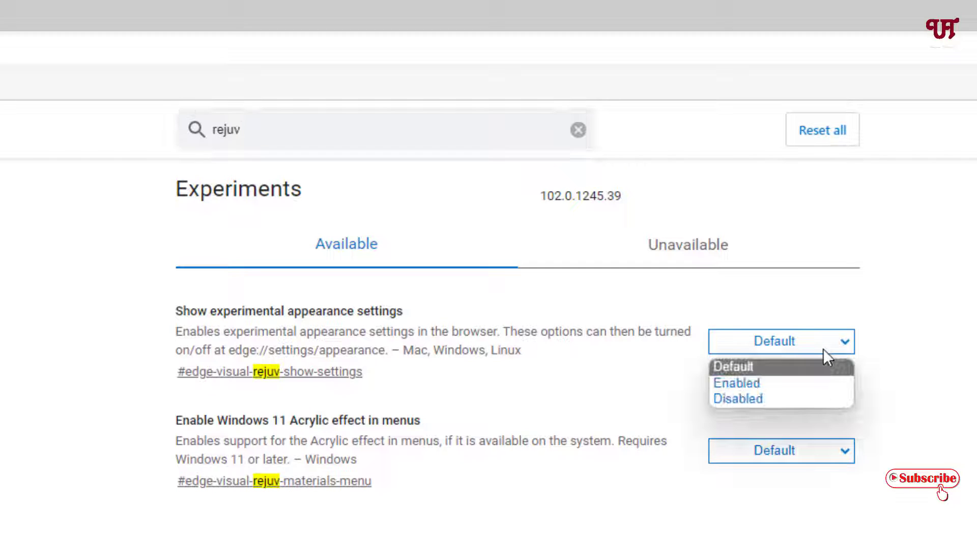
left_click(750, 384)
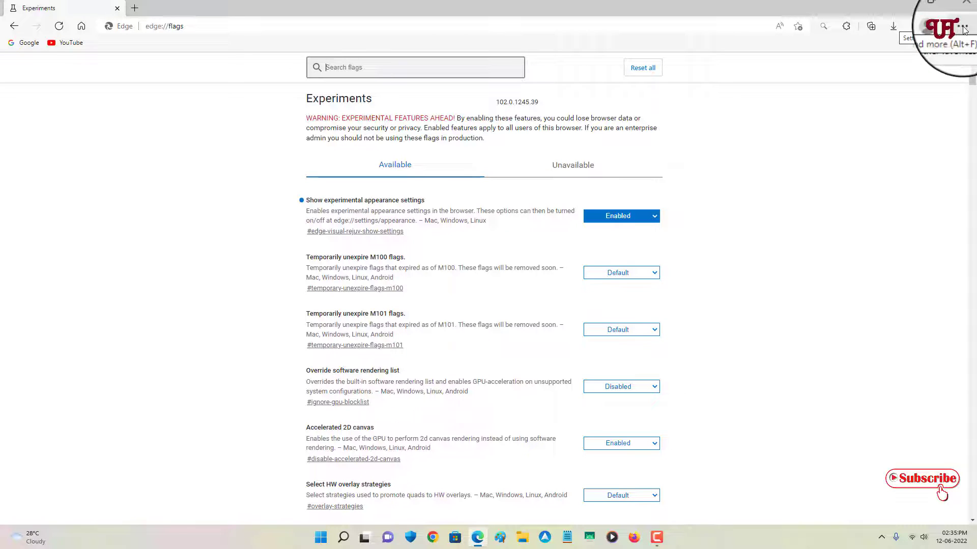
Open Edge Settings in a new tab and go to the Appearance page.
left_click(964, 28)
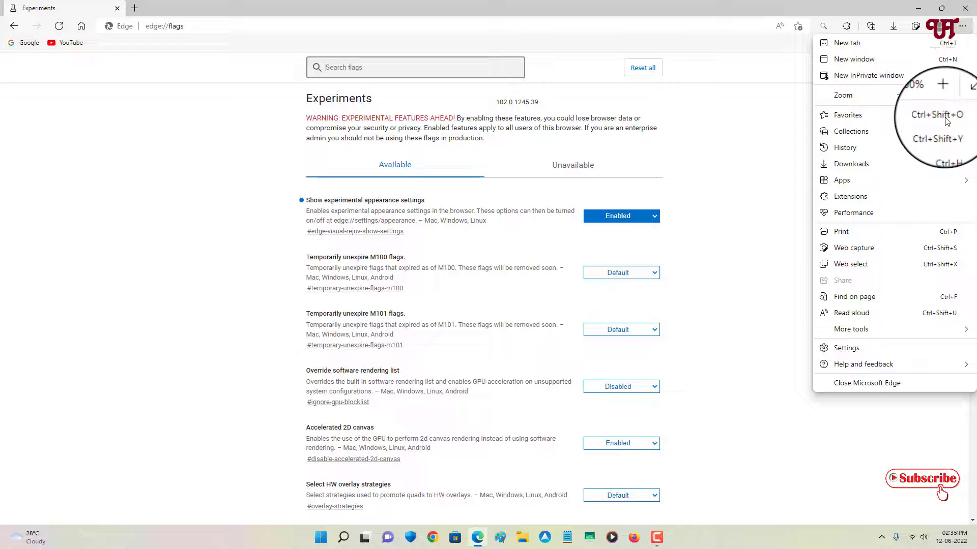
left_click(858, 352)
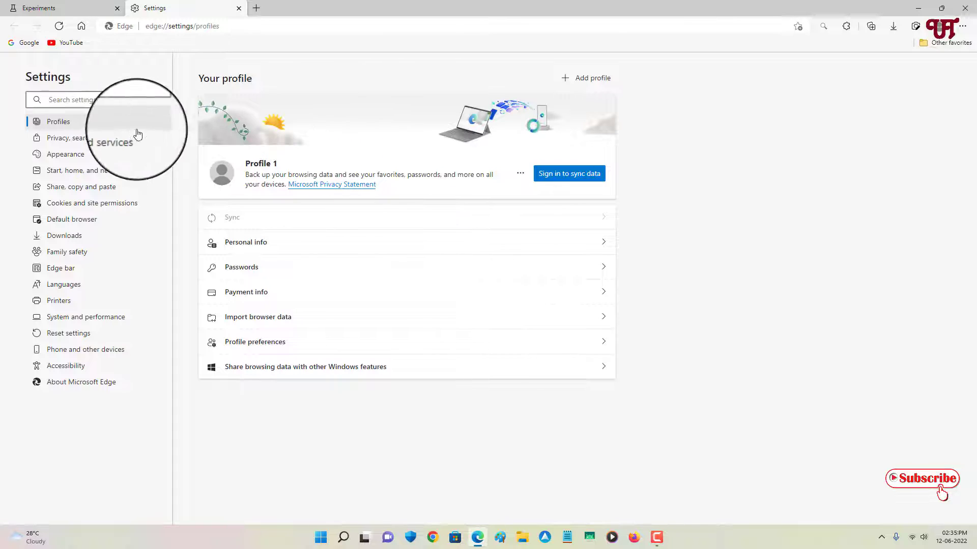
left_click(70, 158)
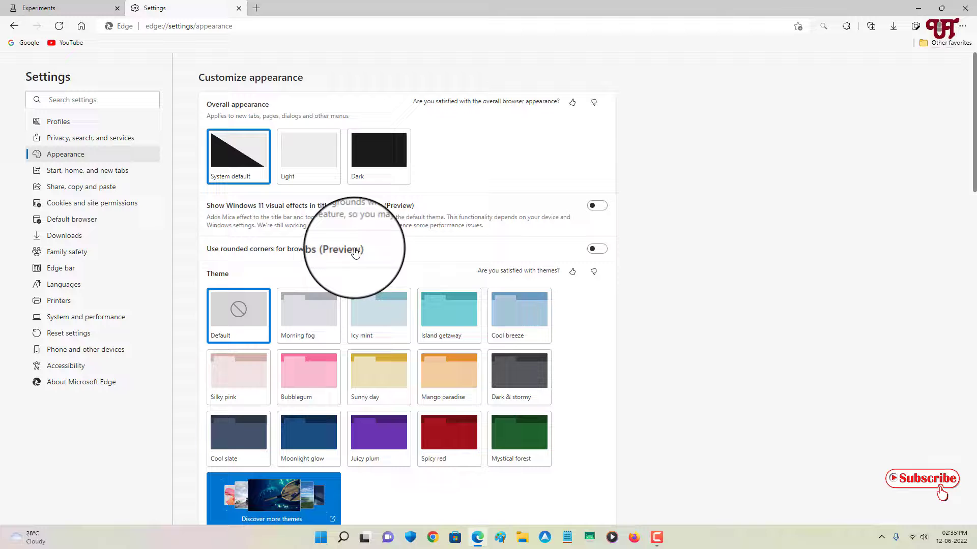
Turn on 'Use rounded corners for browser tabs' and restart Edge to apply it.
left_click(599, 253)
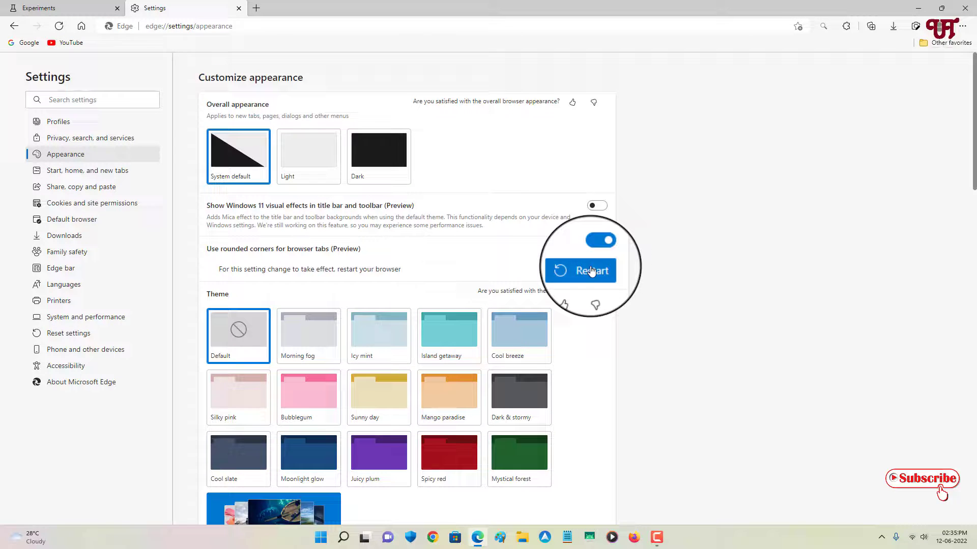
left_click(591, 273)
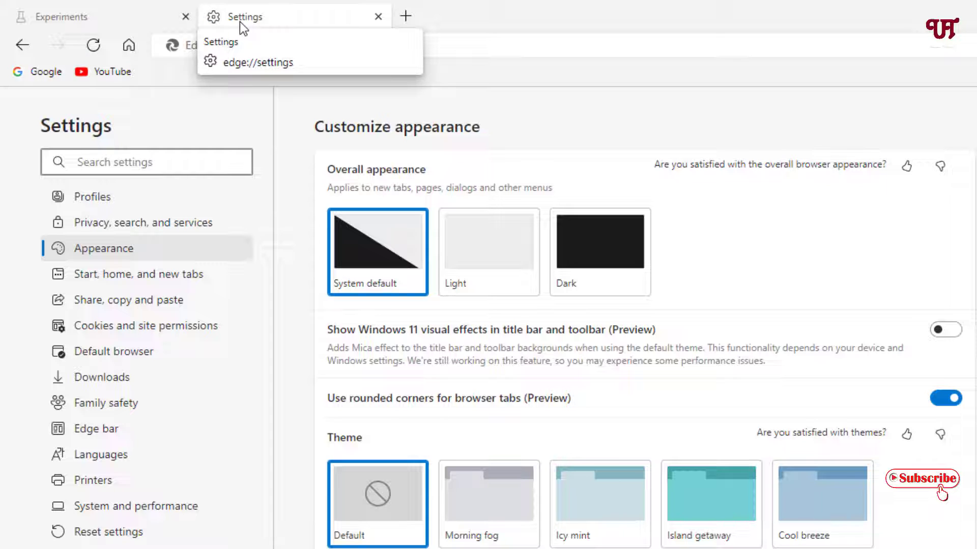
Alternate between the rounded Experiments and Settings tabs, finishing on the Appearance settings.
left_click(145, 16)
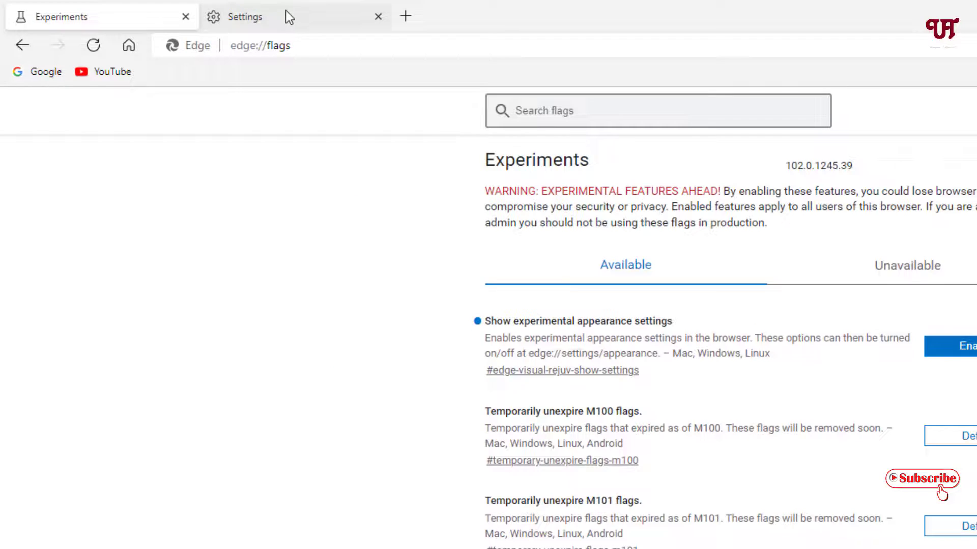
left_click(286, 16)
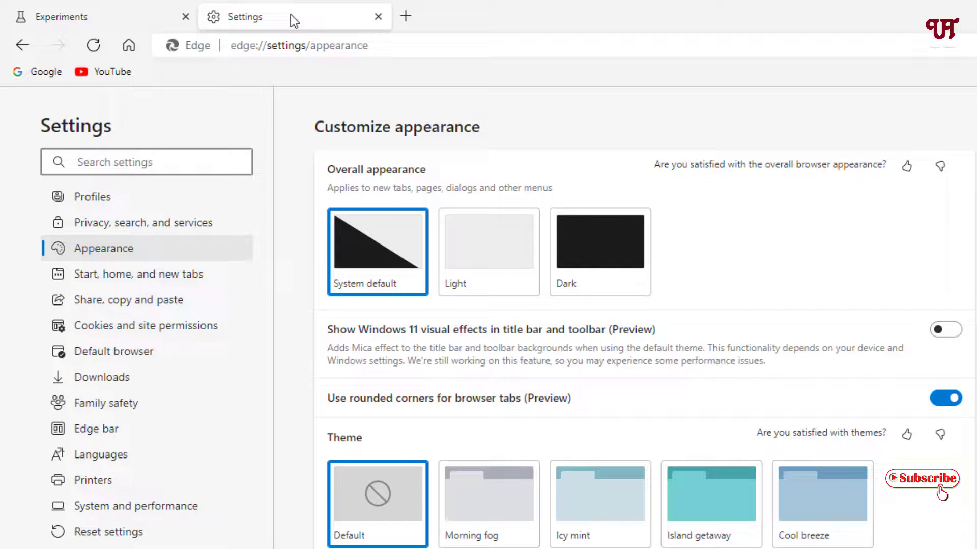
left_click(148, 16)
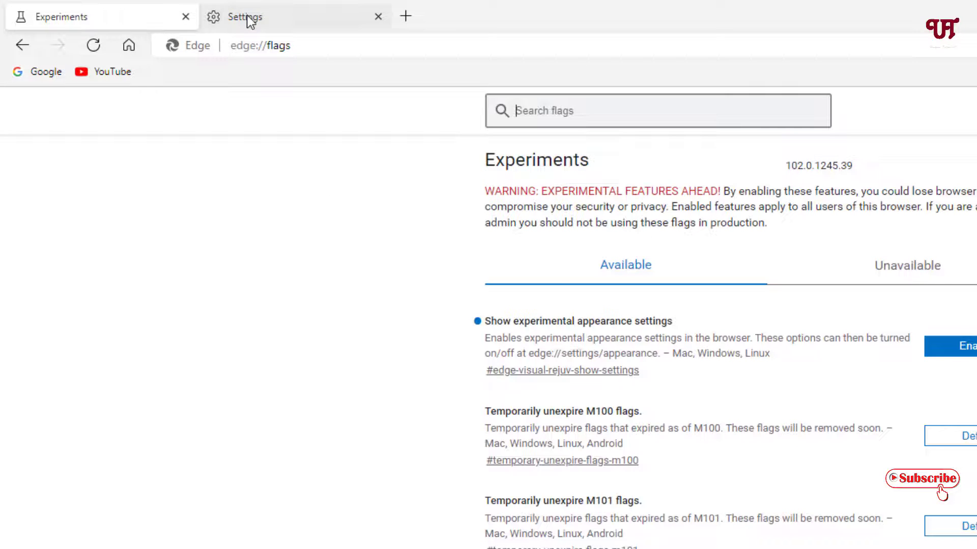
left_click(246, 14)
left_click(135, 15)
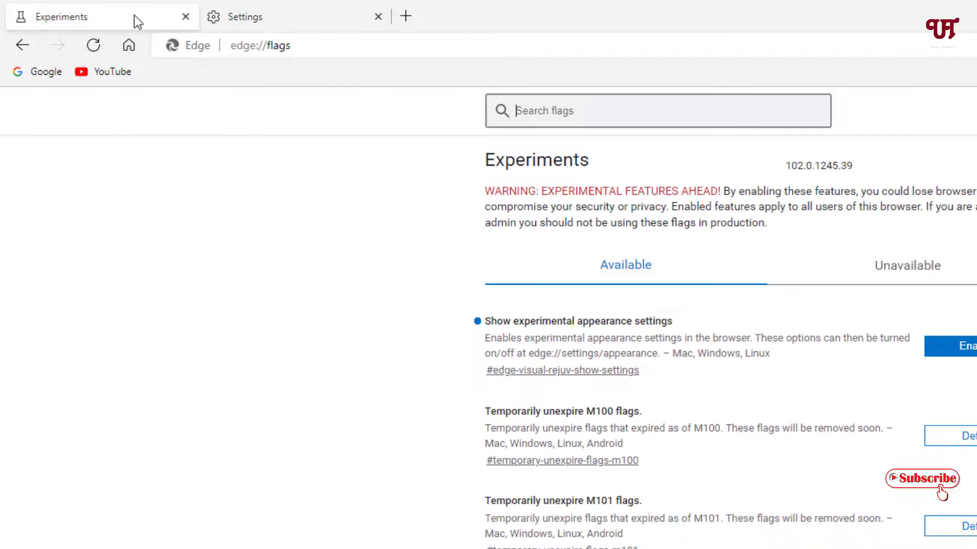
left_click(246, 17)
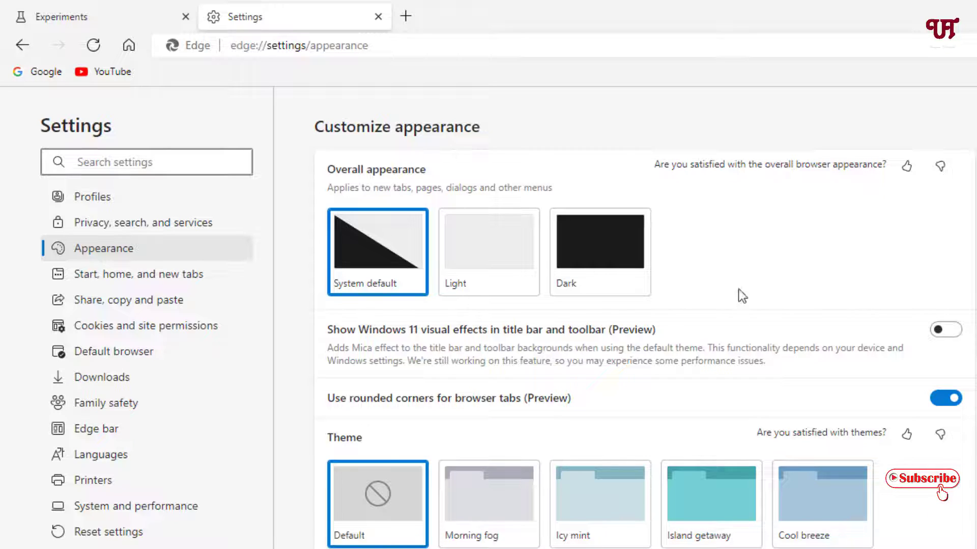
Switch off 'Use rounded corners for browser tabs' in Appearance settings.
left_click(941, 402)
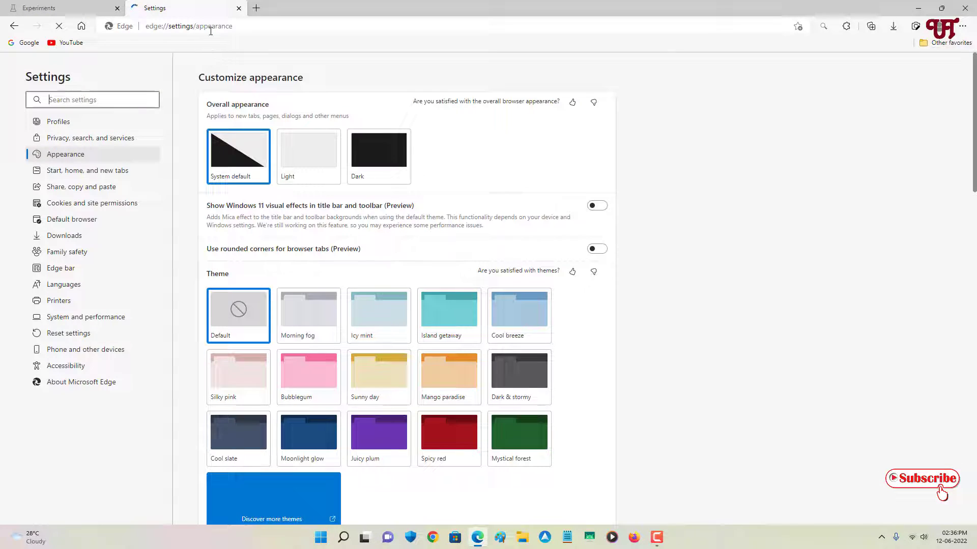
Close Settings, set Show experimental appearance settings back to Default, and restart Edge.
left_click(238, 8)
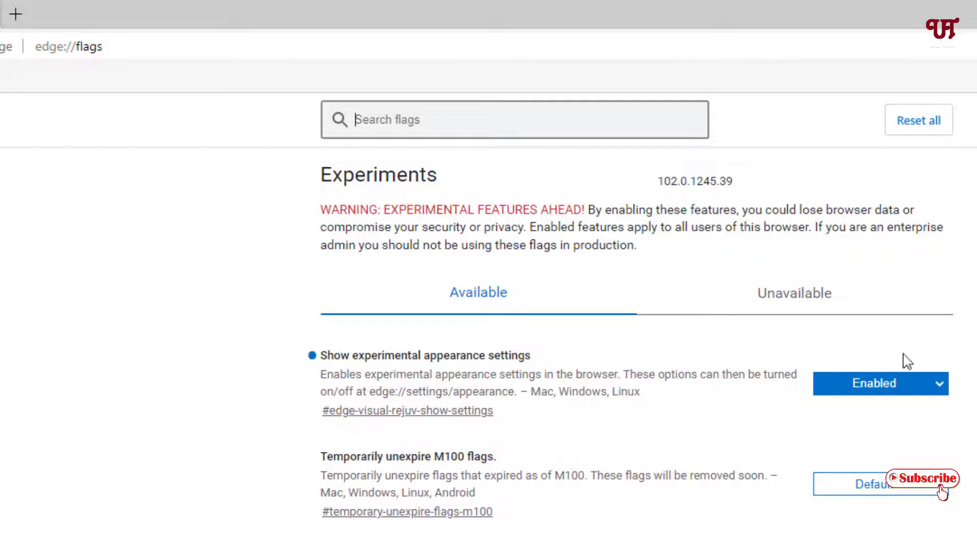
left_click(918, 384)
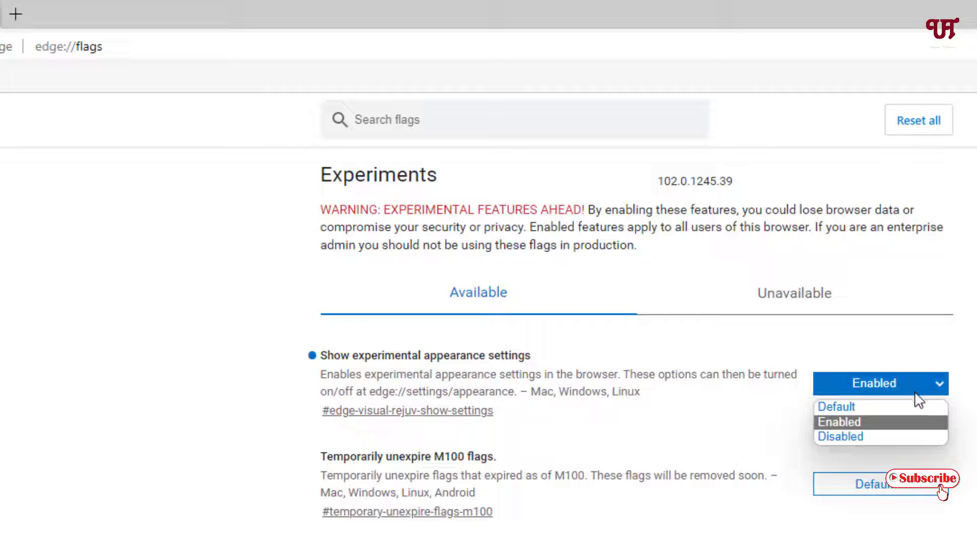
left_click(896, 407)
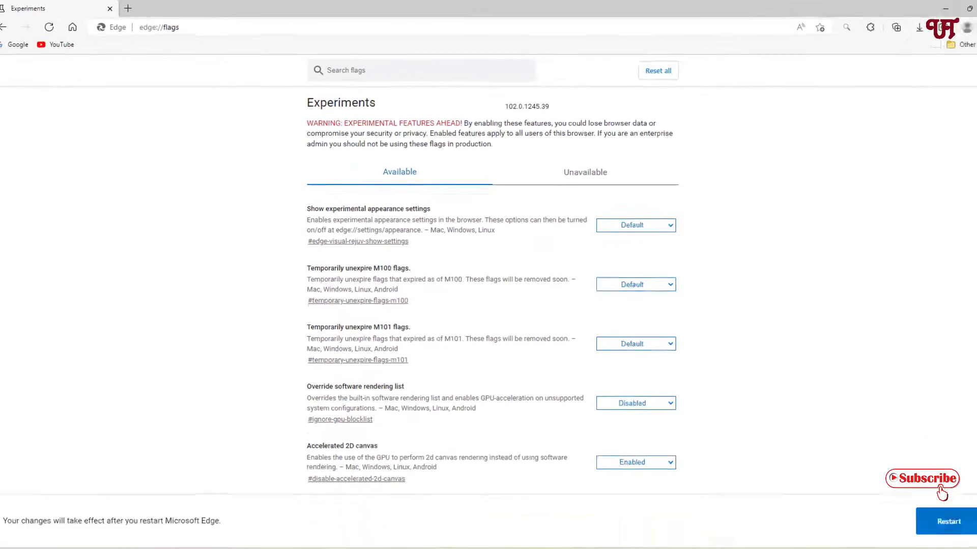
left_click(929, 503)
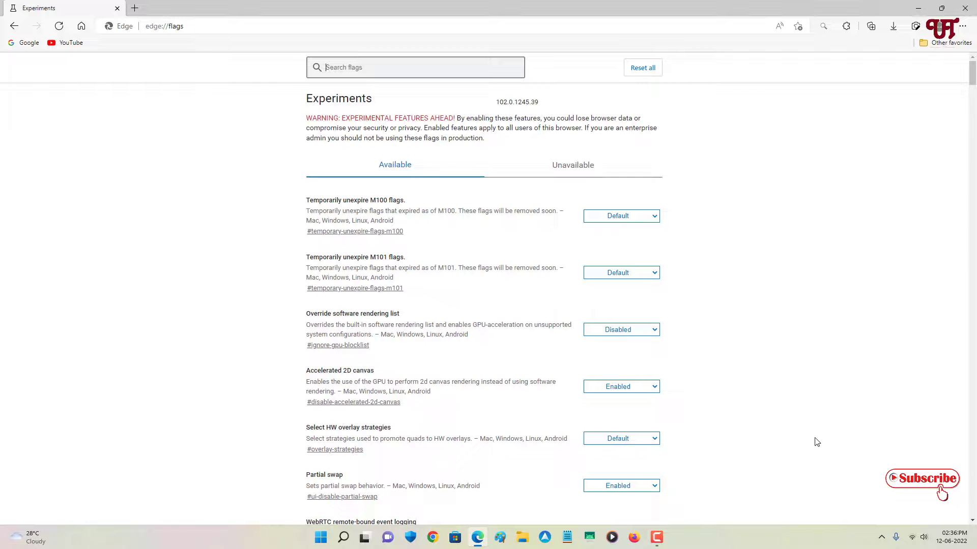
Open a new tab, close the Experiments tab, and close the Edge window.
left_click(135, 8)
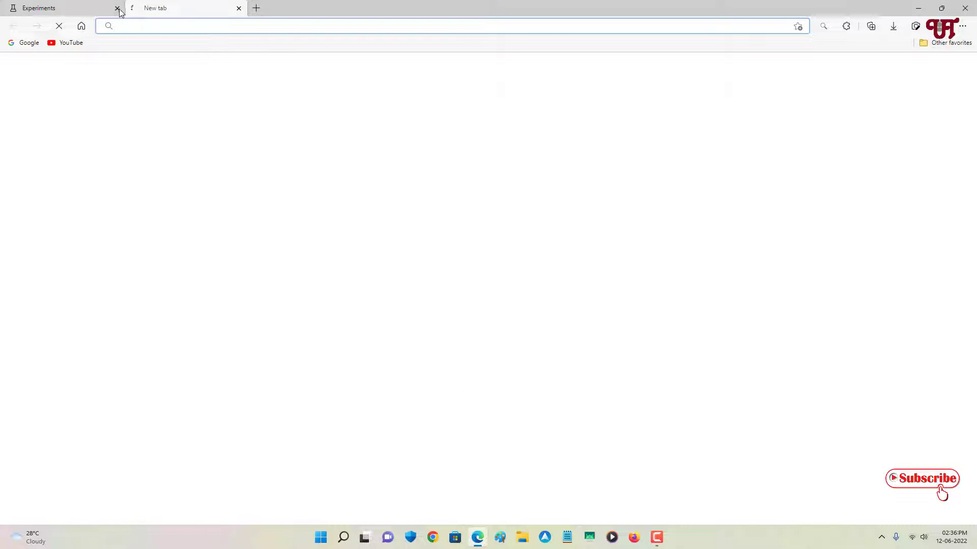
left_click(117, 8)
left_click(970, 8)
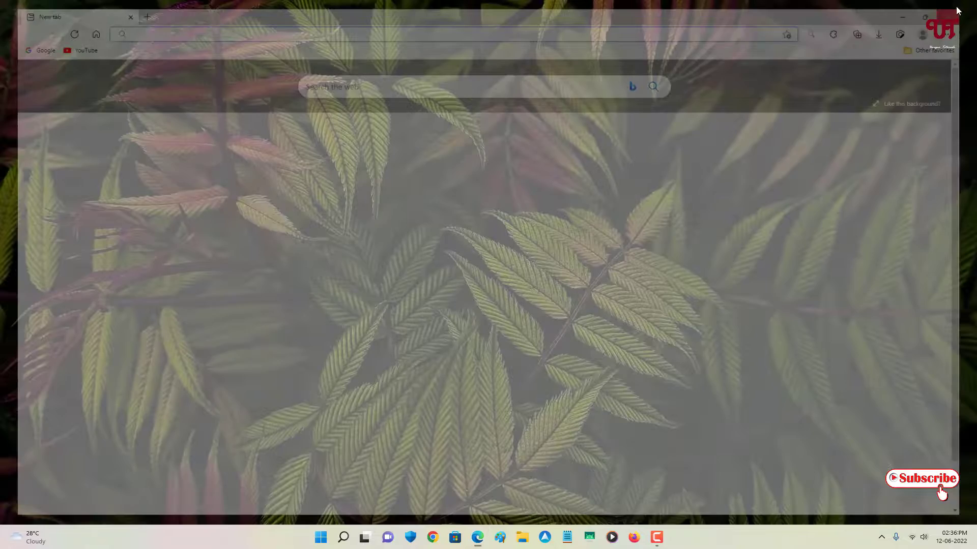